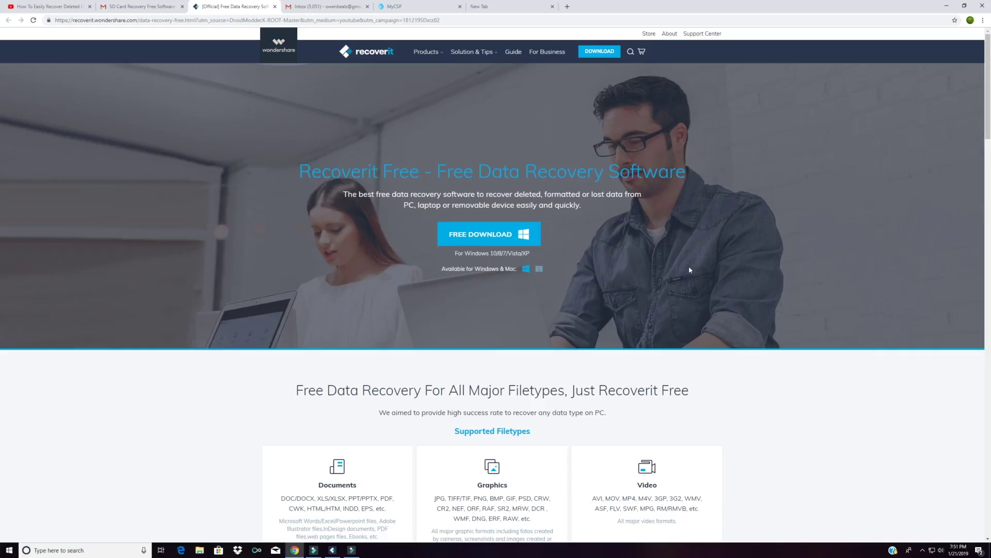
scroll(690, 270, down, 1)
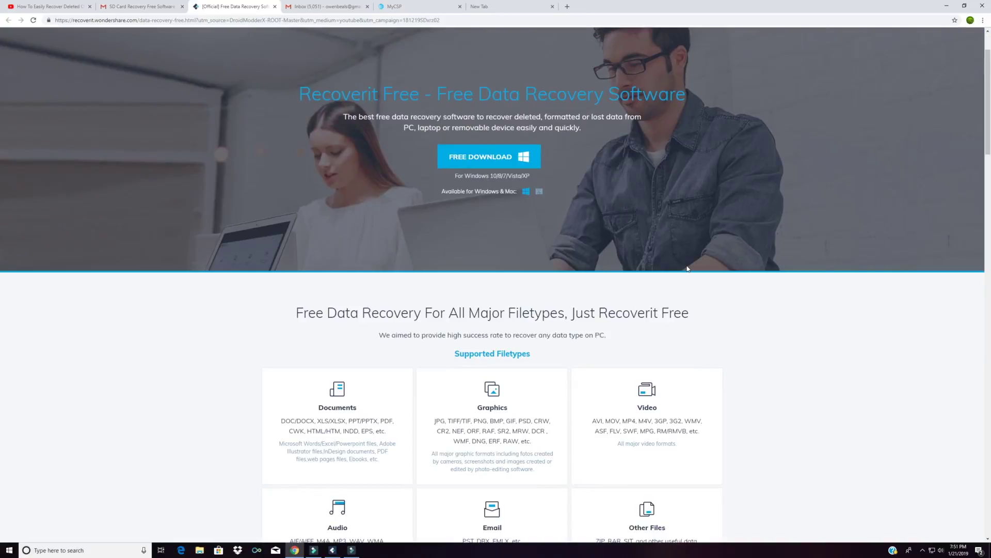
scroll(687, 269, down, 1)
scroll(686, 268, down, 2)
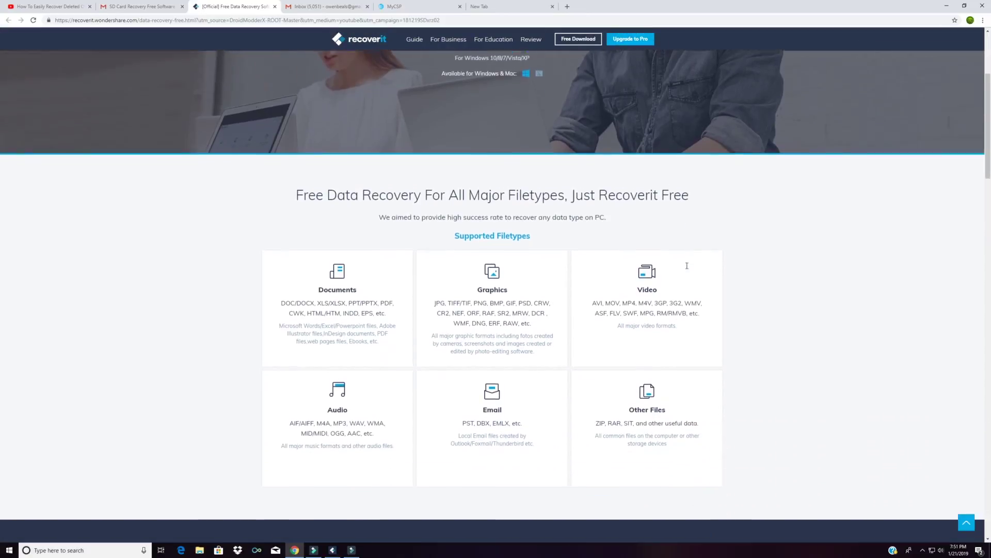
scroll(686, 266, down, 3)
scroll(684, 266, down, 1)
scroll(684, 267, down, 2)
scroll(678, 265, up, 1)
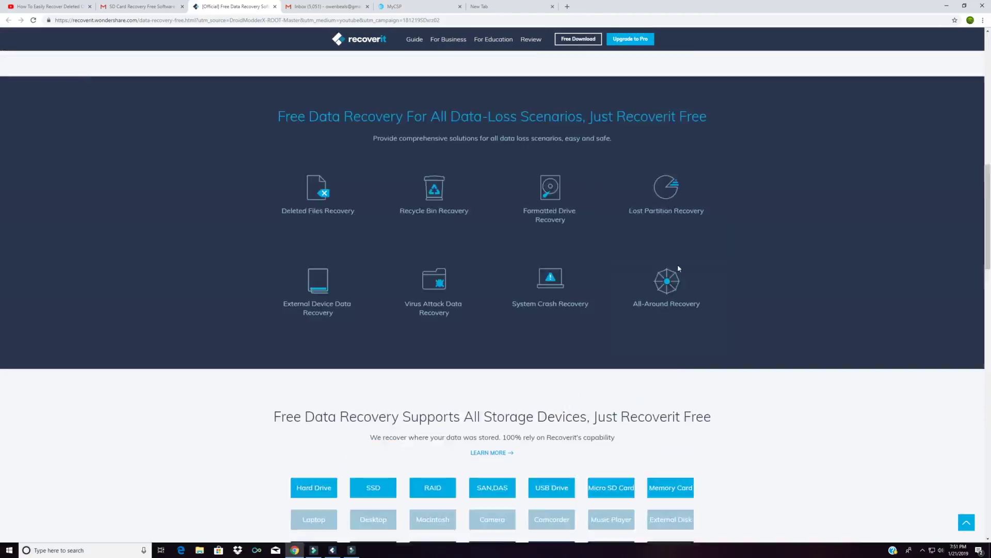
scroll(672, 269, up, 5)
scroll(635, 256, up, 4)
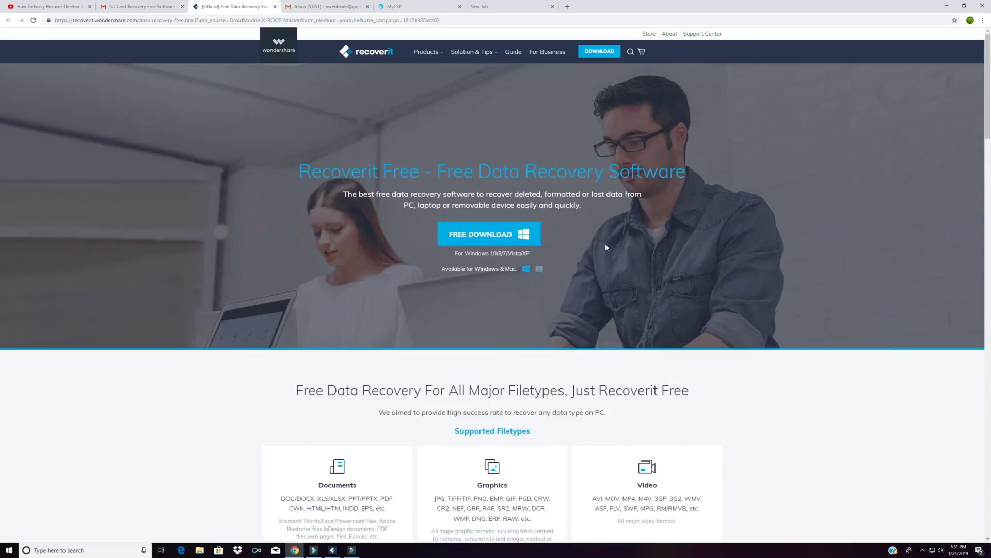
Download the free Wondershare Recoverit installer
click(482, 241)
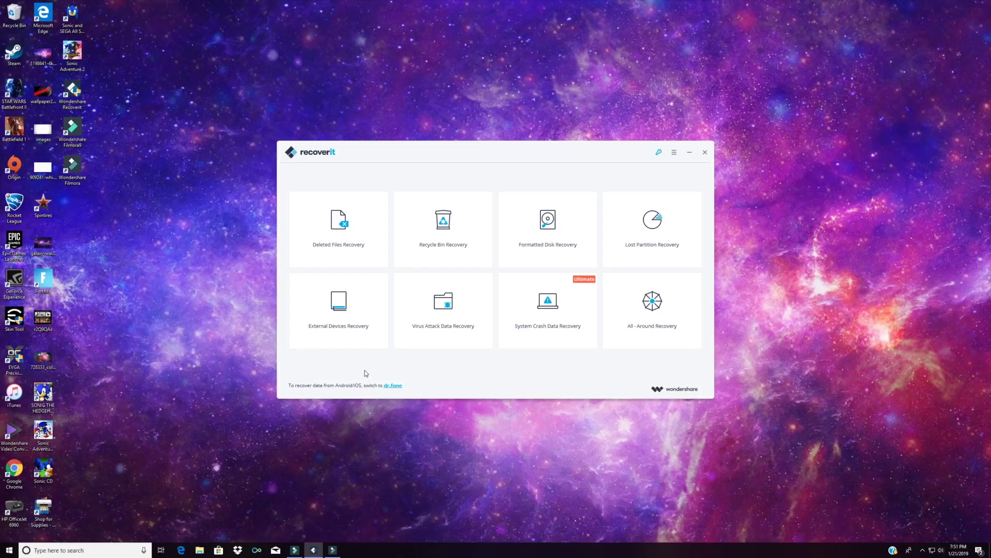
mouse_move(338, 311)
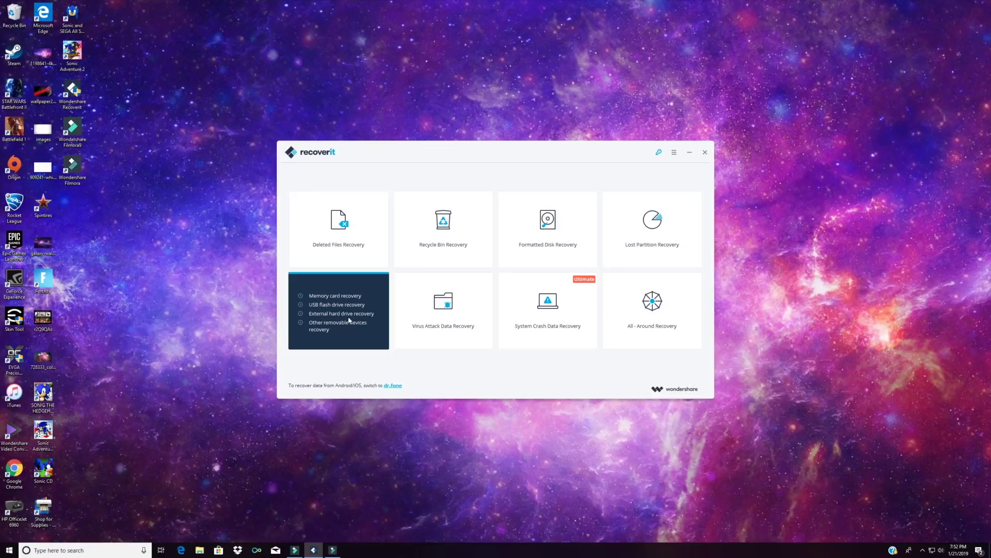
Scan external drive NONE(H:) using External Devices Recovery
click(348, 320)
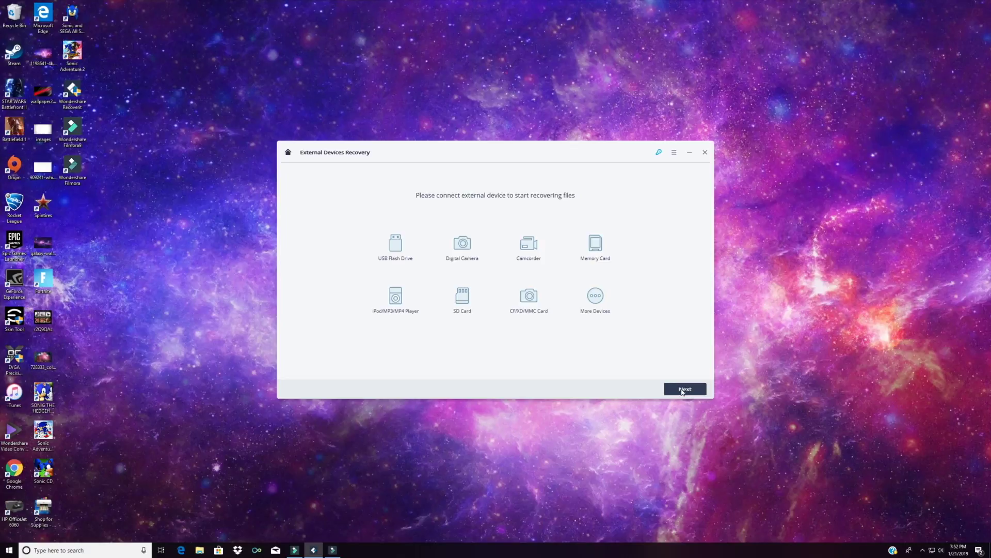
click(683, 391)
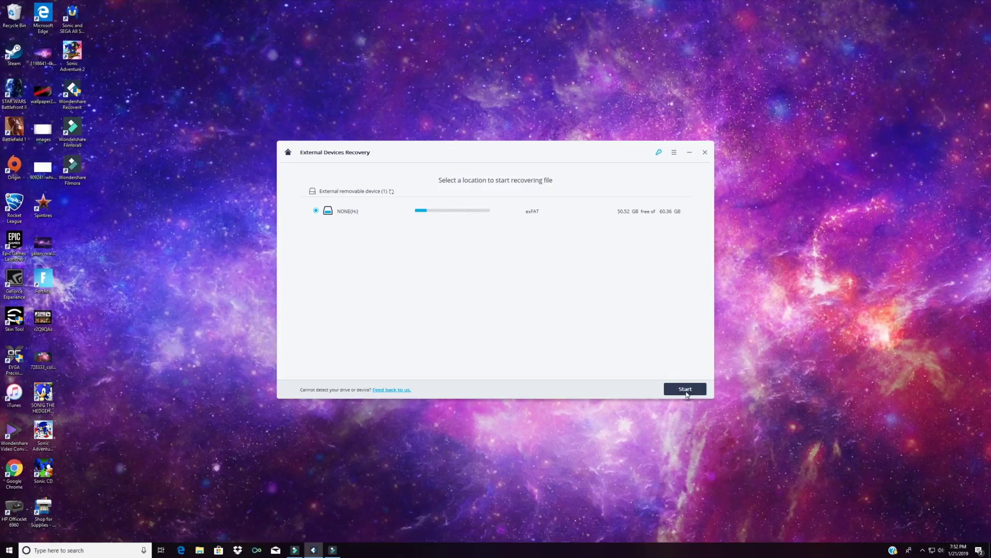
click(686, 390)
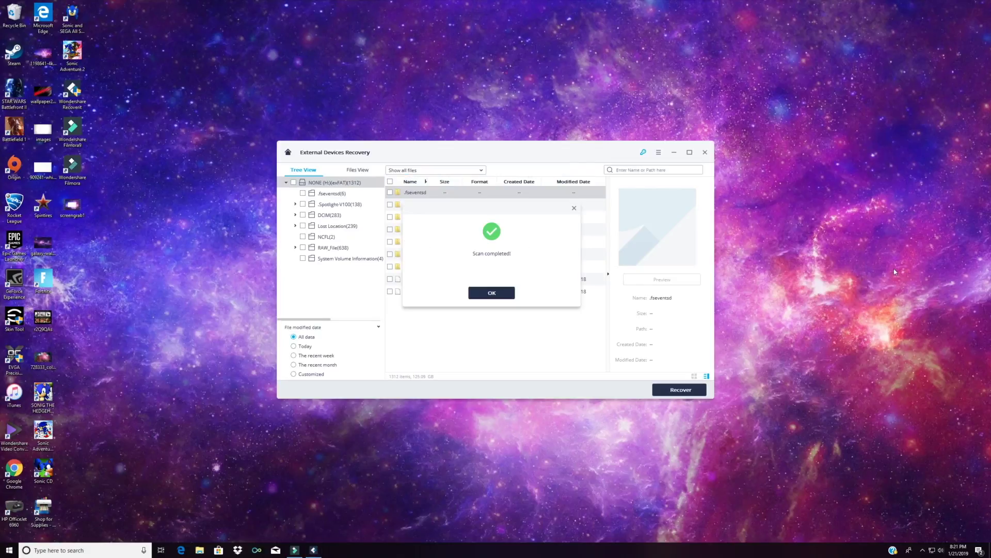
click(497, 295)
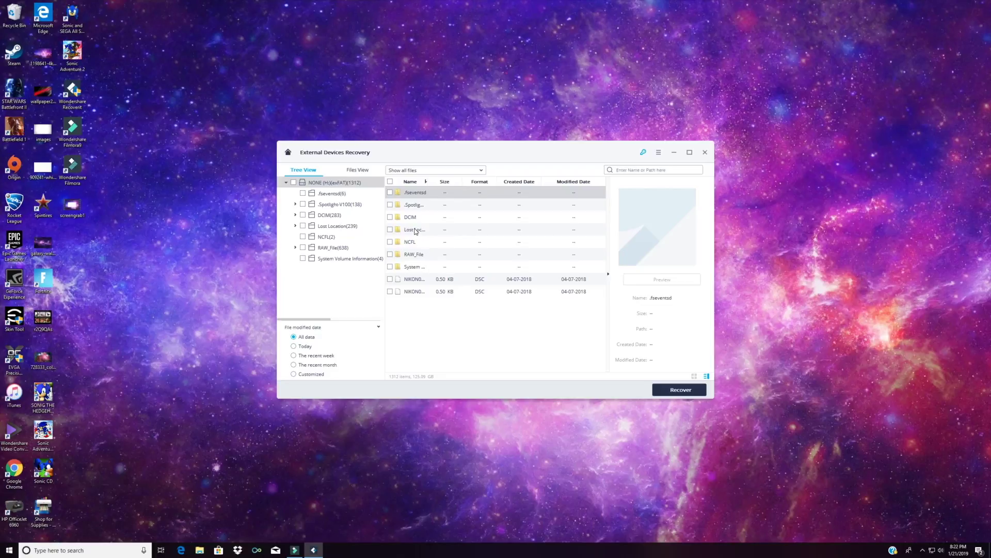
double_click(416, 230)
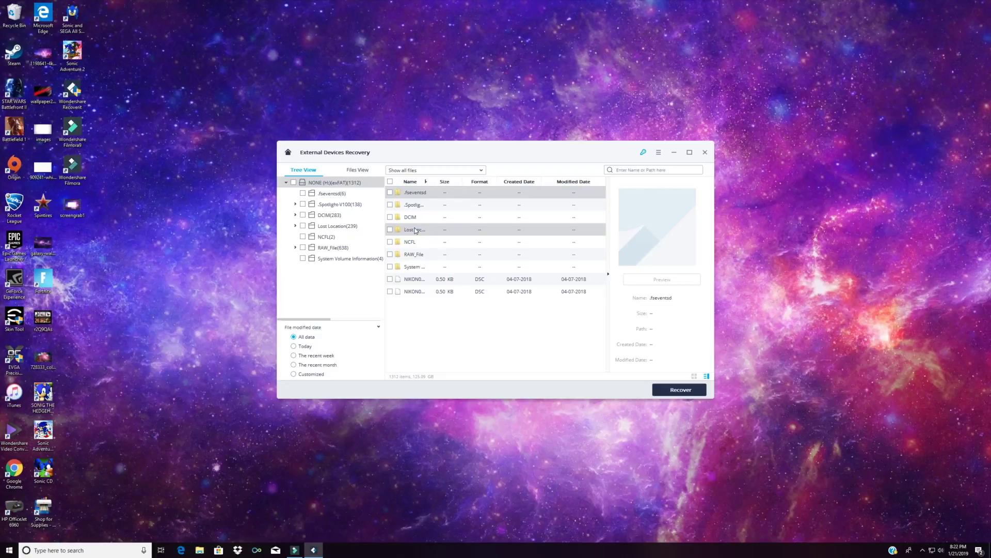
scroll(526, 302, down, 1)
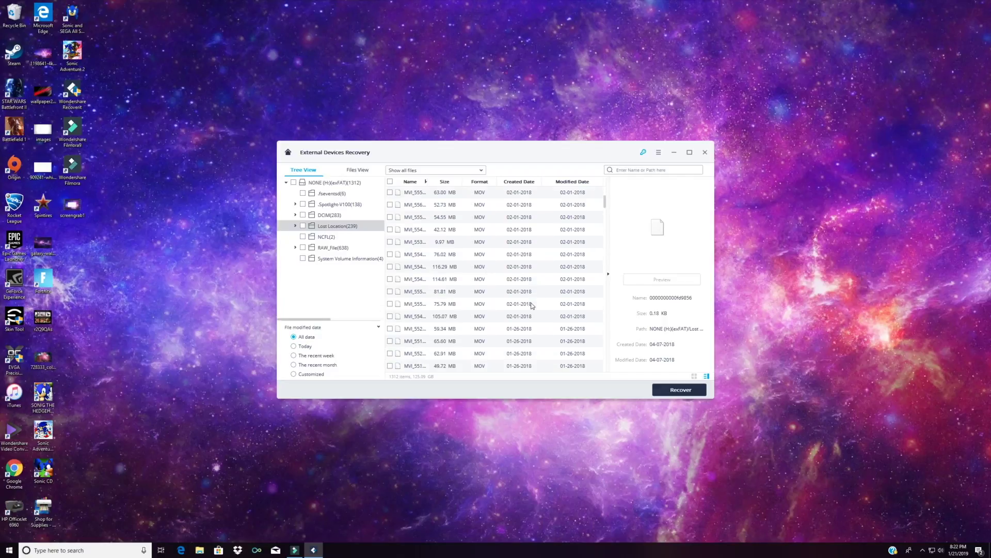
scroll(531, 304, down, 2)
scroll(529, 307, down, 1)
scroll(528, 307, down, 3)
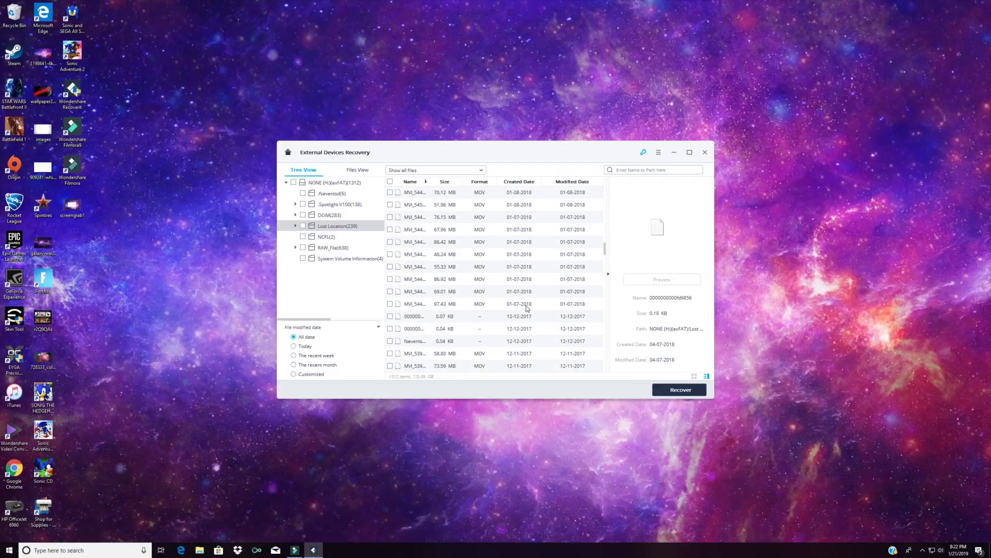
scroll(527, 307, down, 3)
scroll(527, 308, up, 1)
scroll(519, 316, down, 1)
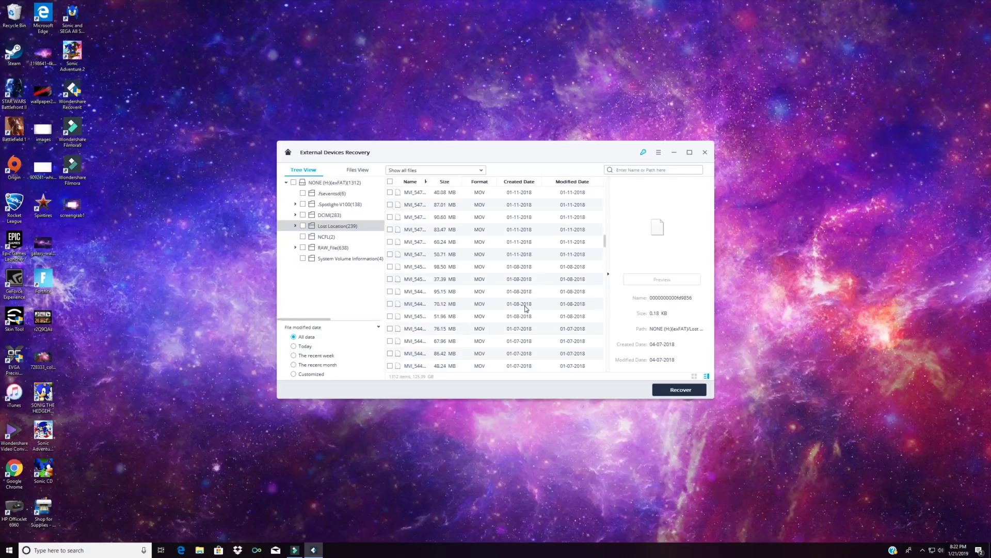
scroll(514, 322, down, 2)
scroll(517, 302, down, 2)
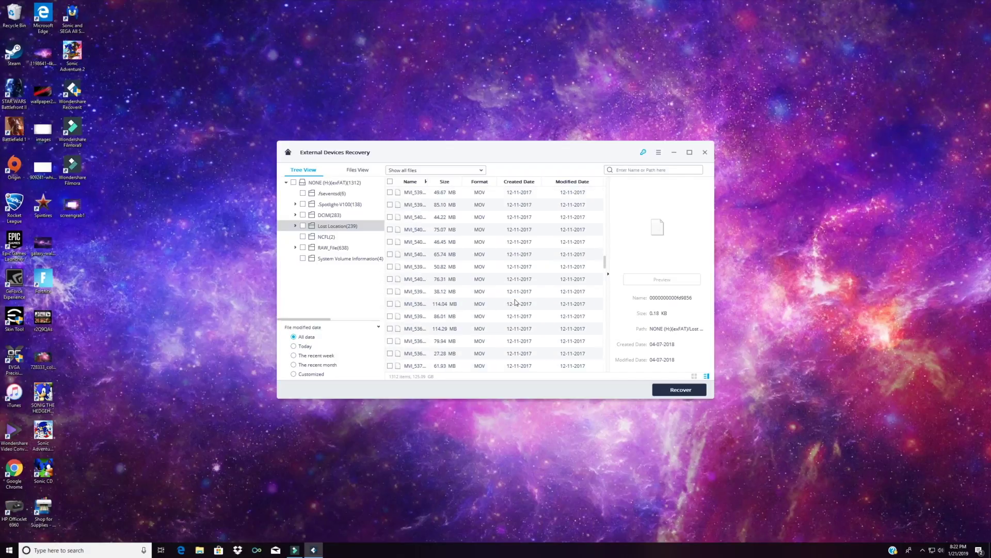
scroll(515, 302, up, 1)
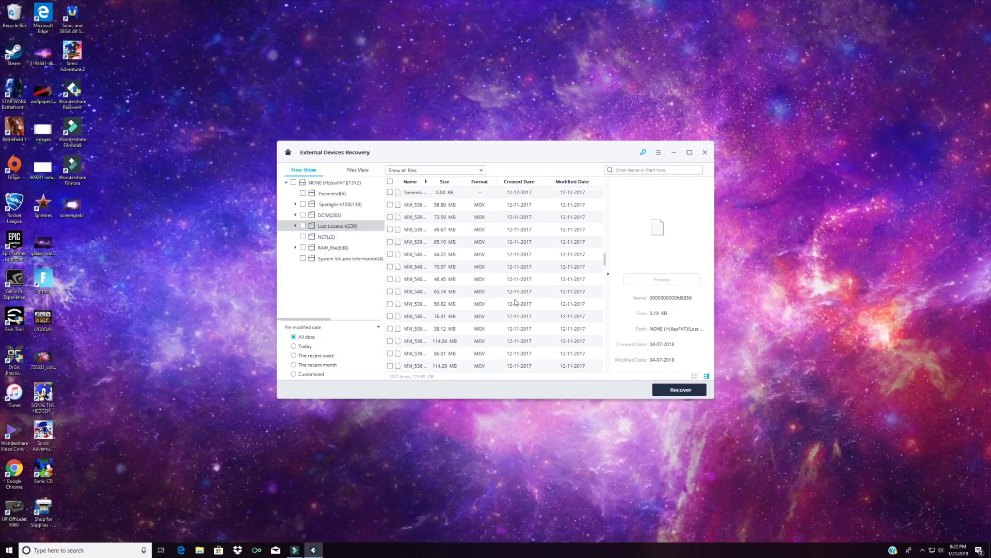
scroll(515, 302, down, 1)
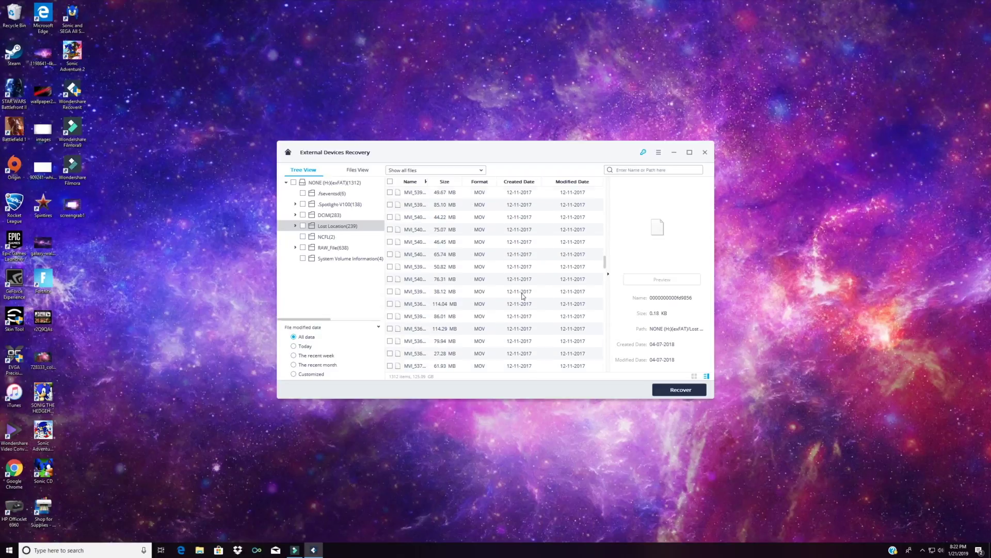
scroll(518, 300, up, 1)
scroll(518, 299, down, 1)
scroll(512, 303, up, 3)
scroll(507, 302, up, 3)
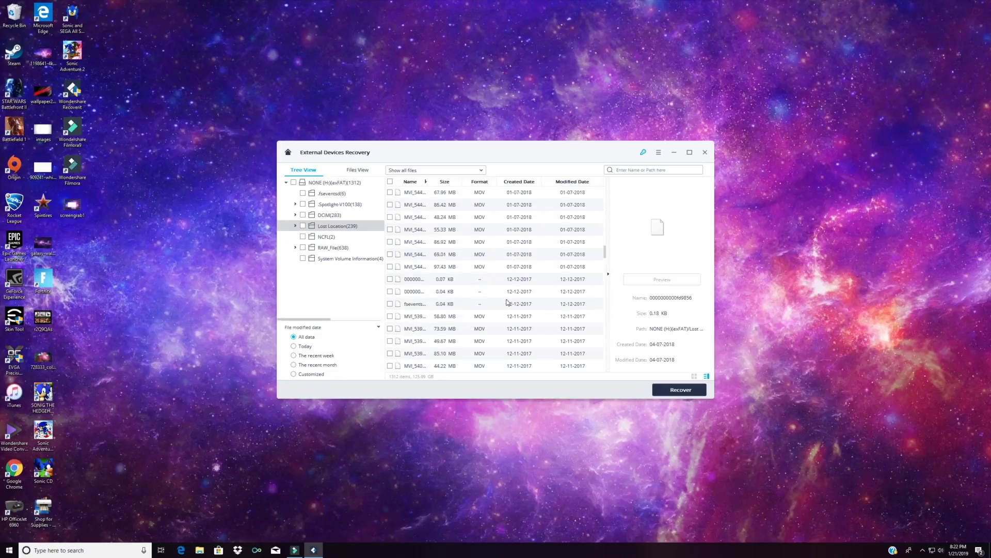
scroll(503, 303, up, 3)
scroll(502, 304, up, 3)
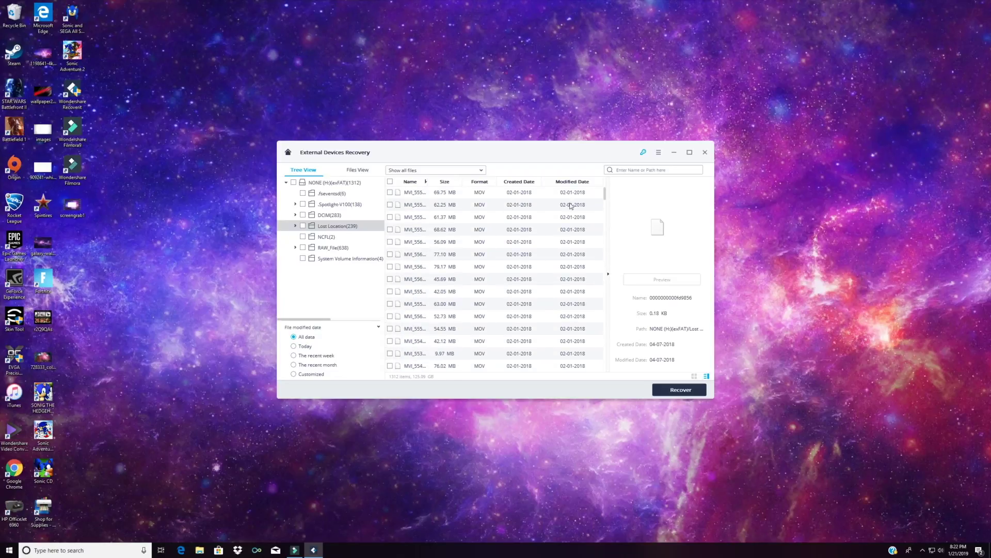
scroll(562, 273, down, 2)
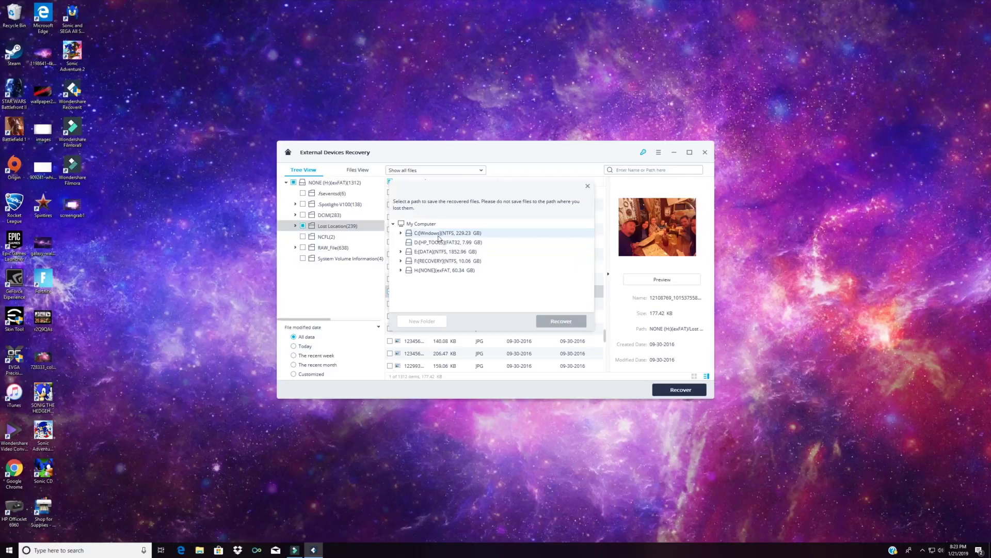
Save the recovered files to C: and view a photo from the Lost Location folder
click(552, 323)
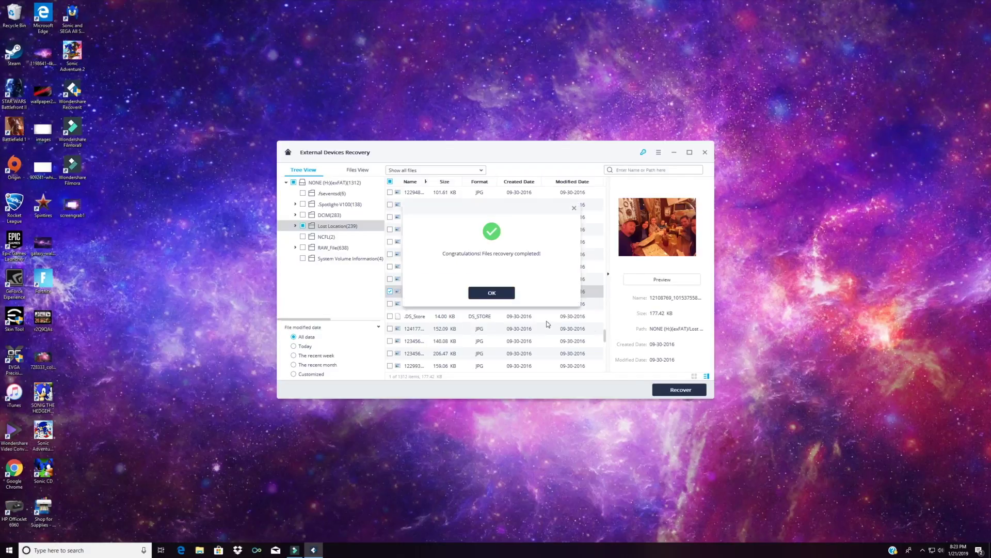
click(489, 291)
double_click(293, 267)
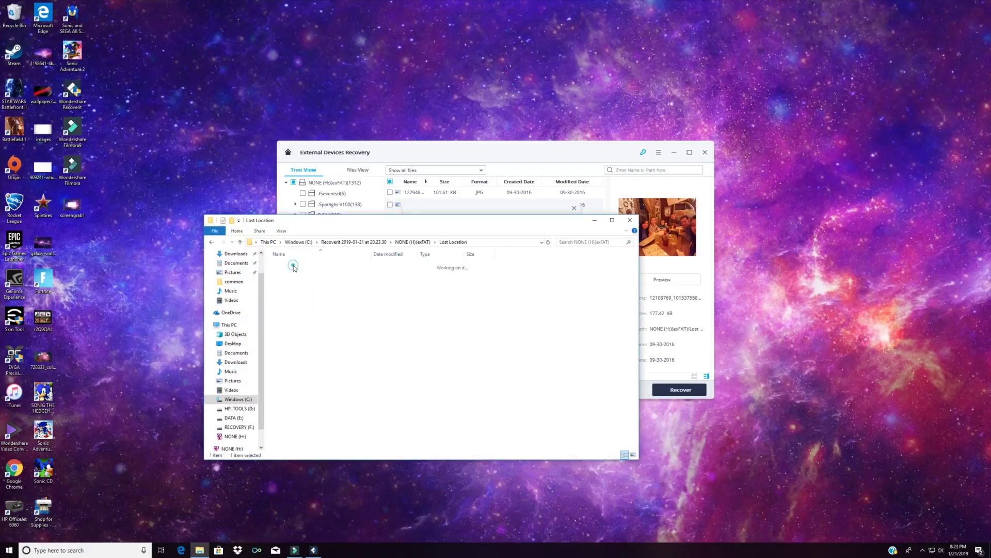
double_click(294, 268)
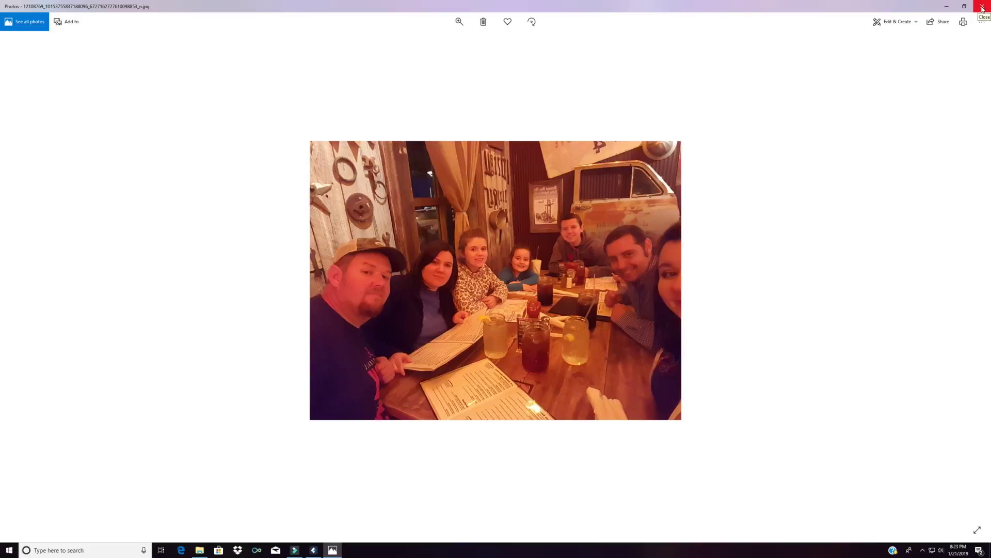
click(982, 8)
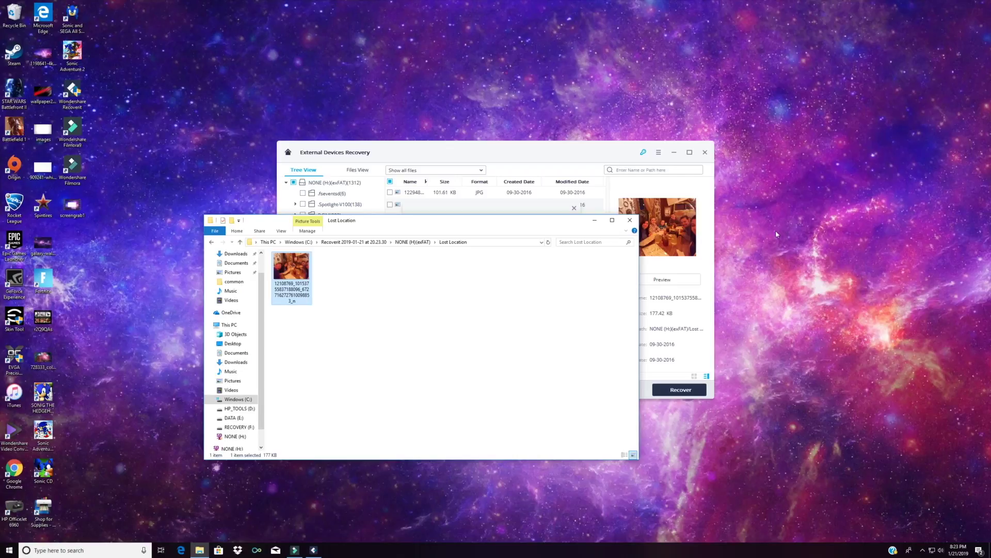
click(630, 220)
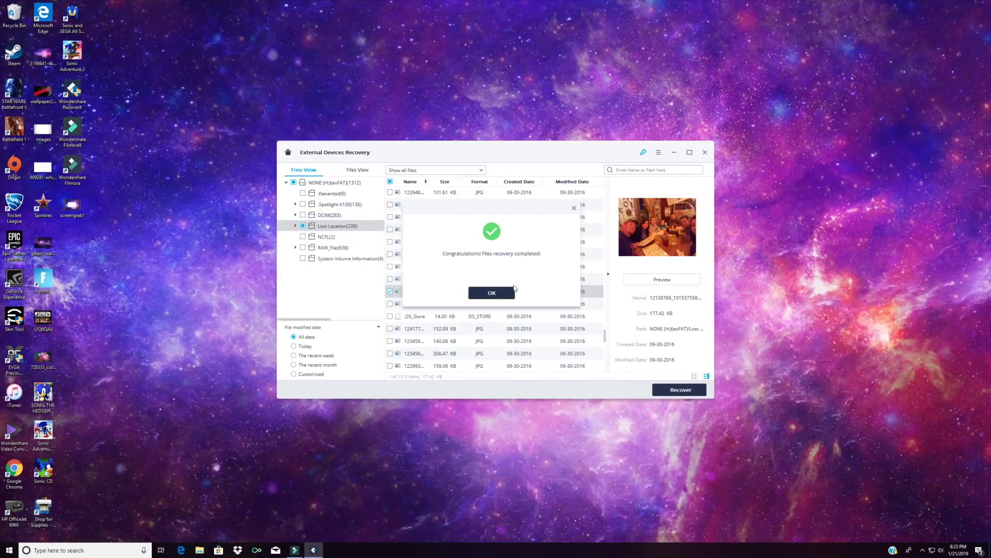
Dismiss the completion message and preview found photos, including the 159.75 KB and 150.45 KB ones
click(501, 295)
scroll(505, 294, down, 5)
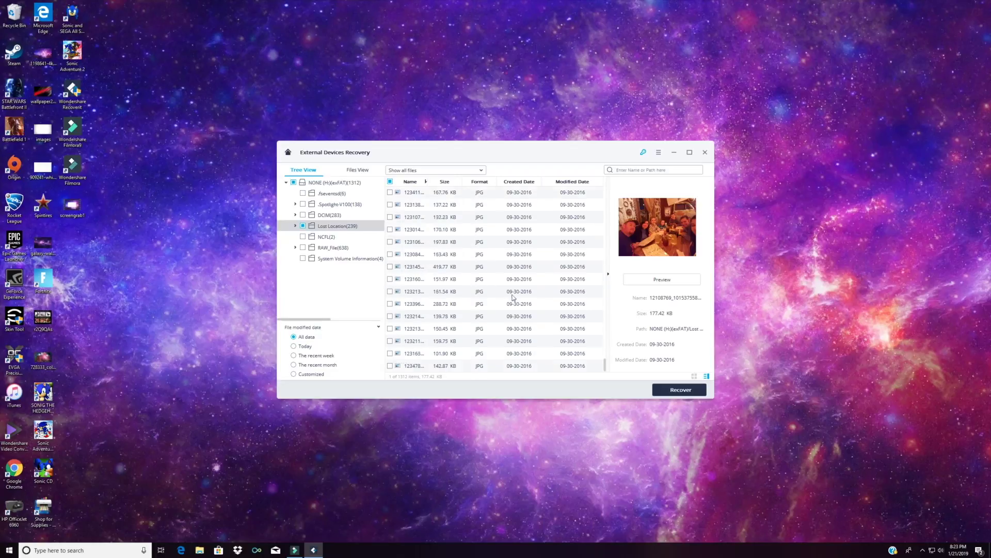
scroll(511, 297, down, 3)
click(488, 356)
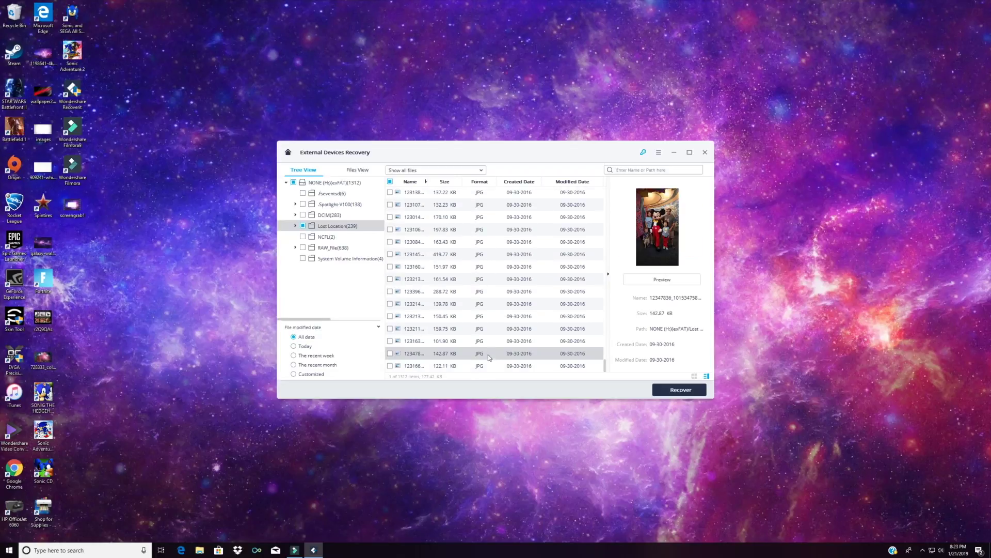
click(487, 341)
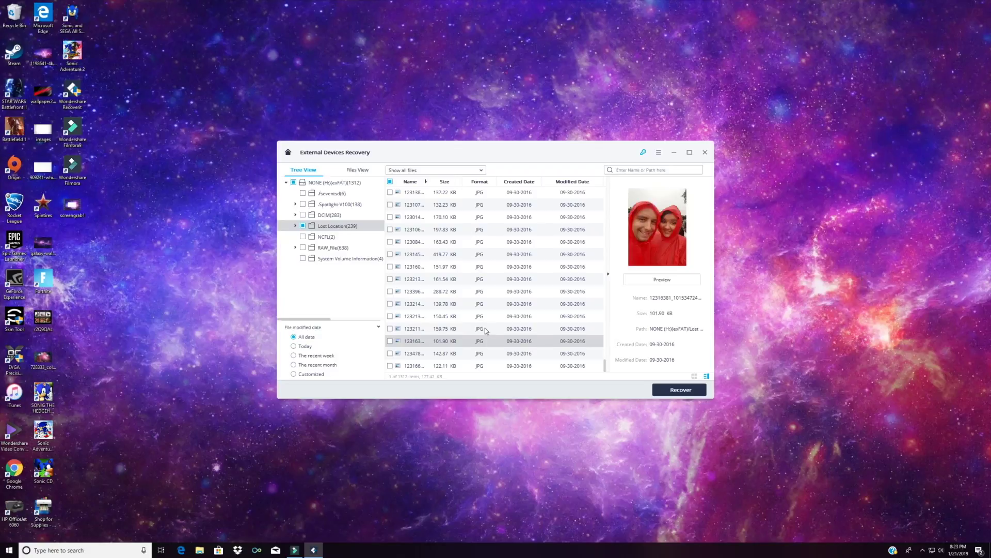
click(488, 328)
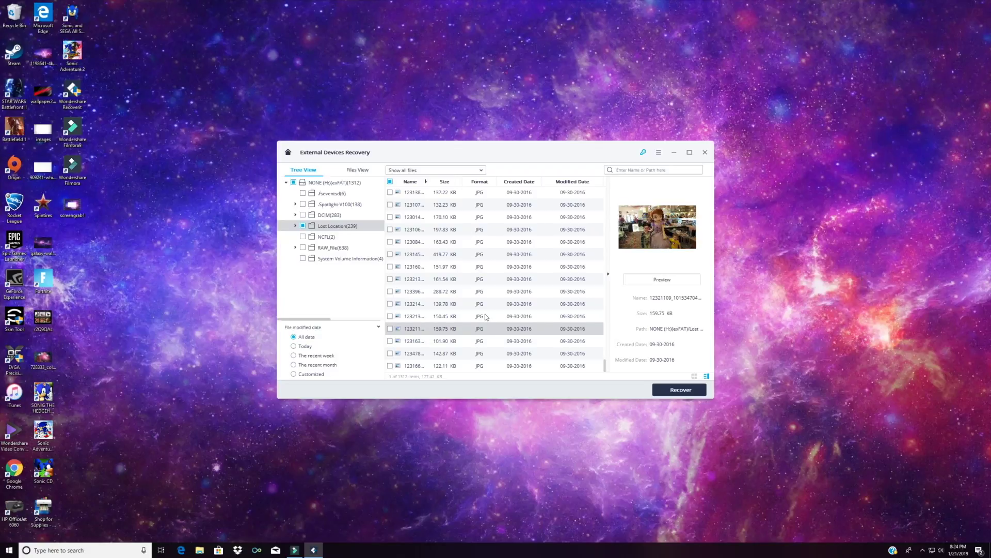
click(485, 316)
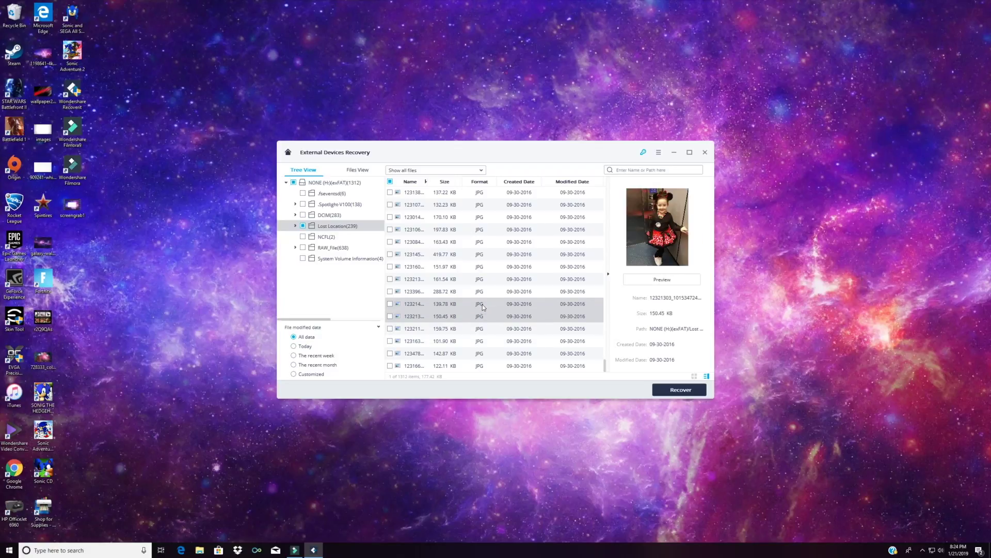
Preview the 288.72 KB and 161.54 KB photos, then open the screen recorder's tray menu
click(483, 306)
click(482, 296)
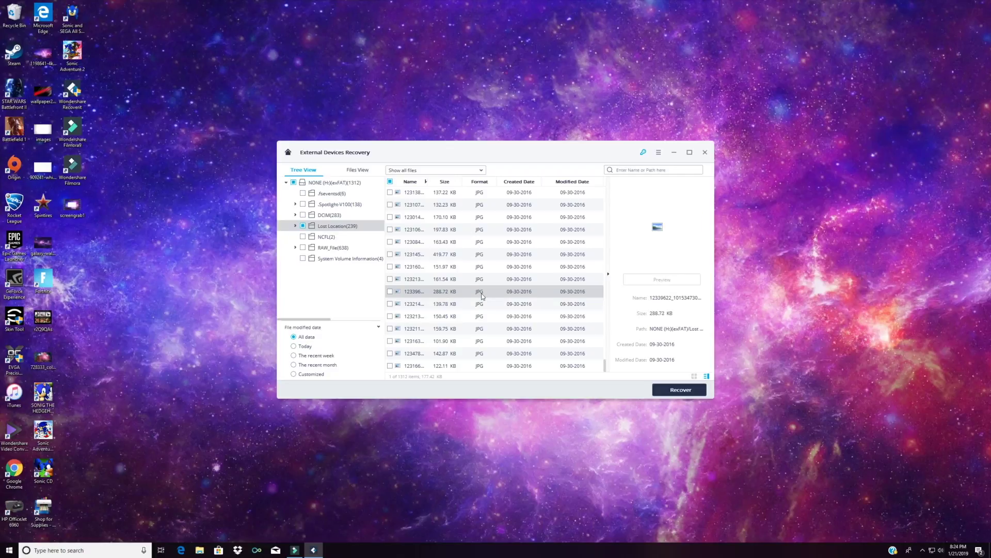
click(480, 281)
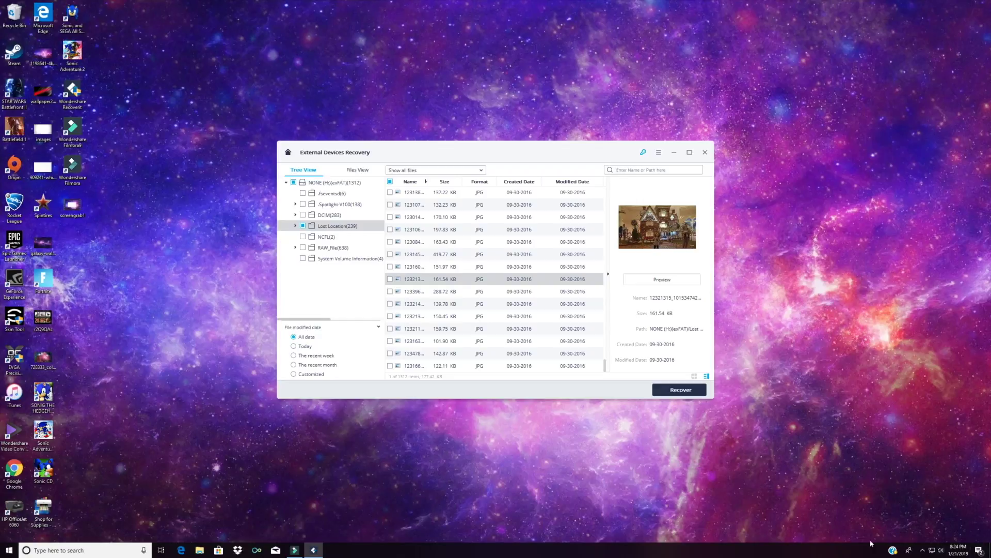
click(923, 550)
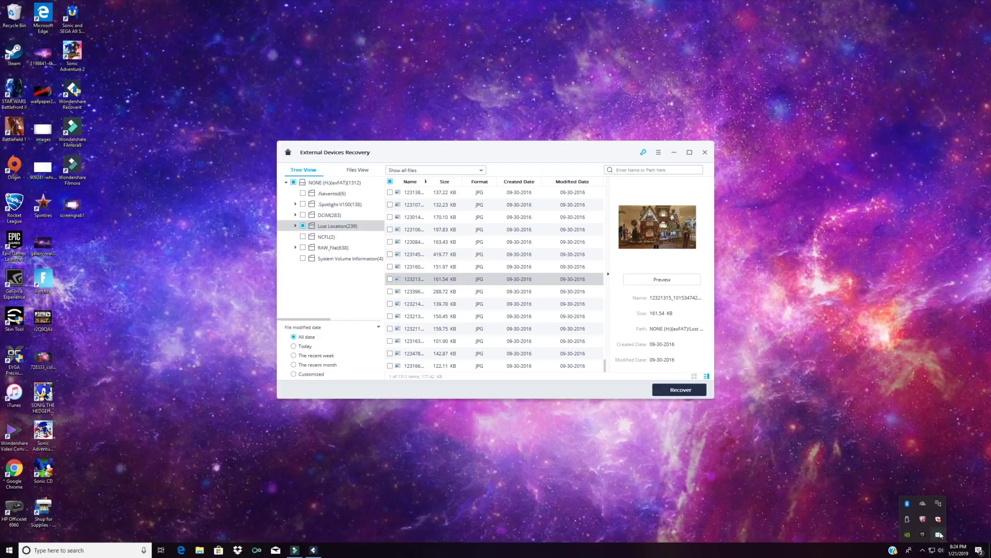
right_click(924, 533)
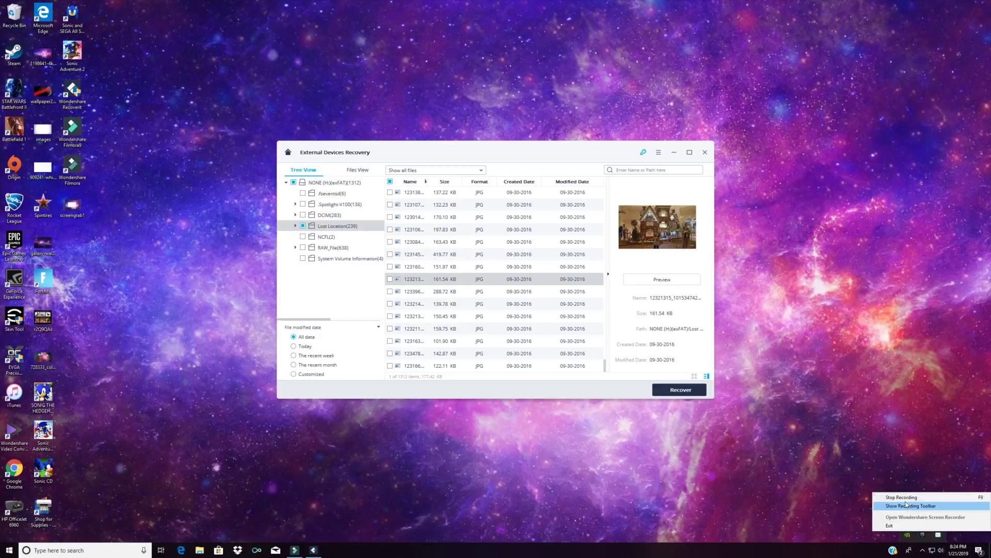